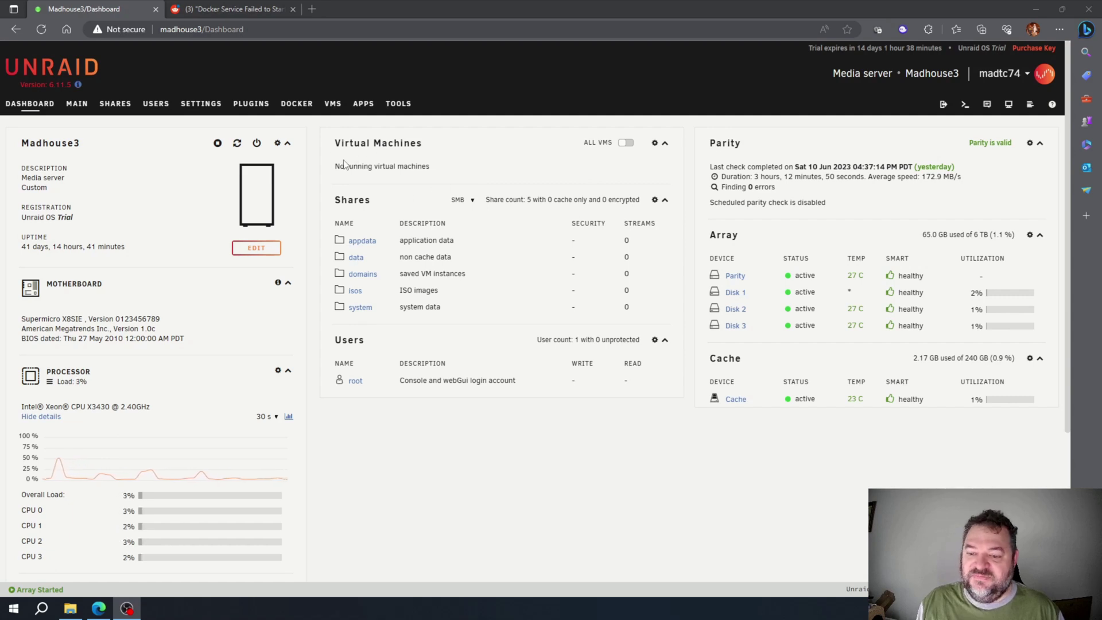
Open the Docker page and find the 'Docker Service failed to start' warning
click(301, 110)
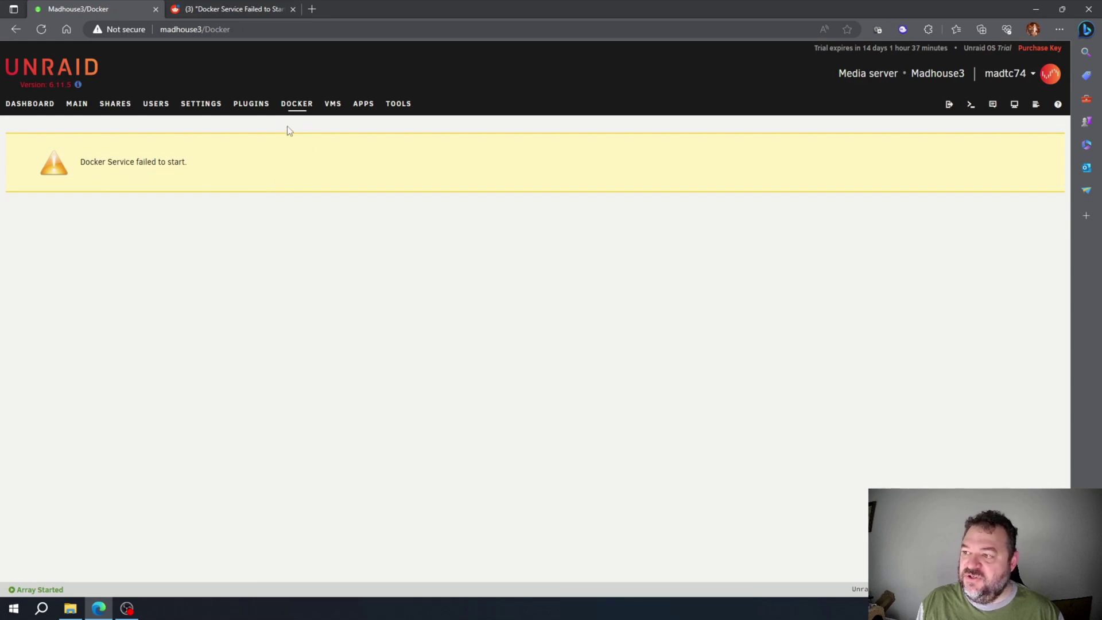
Delete the Docker vDisk file in Settings > Docker and return to the Settings overview
click(207, 112)
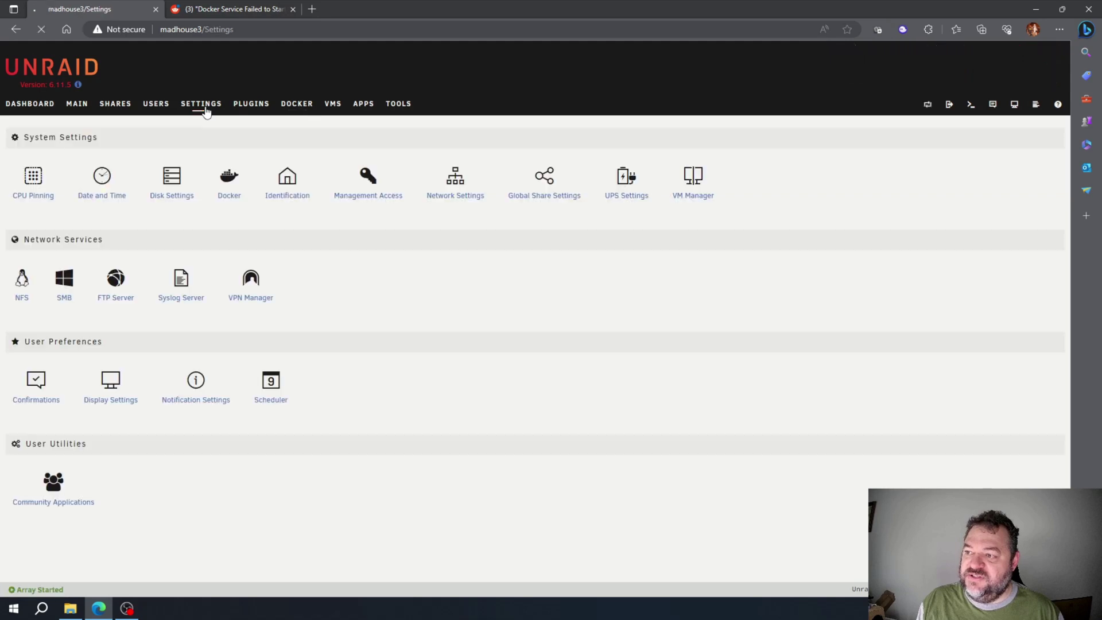
click(228, 188)
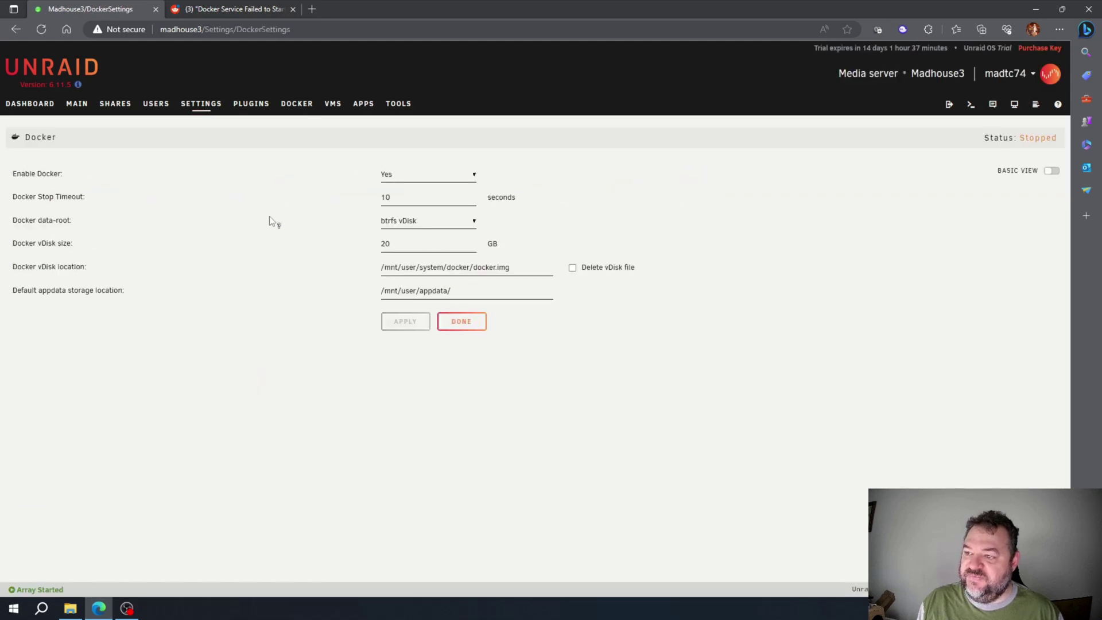
click(573, 268)
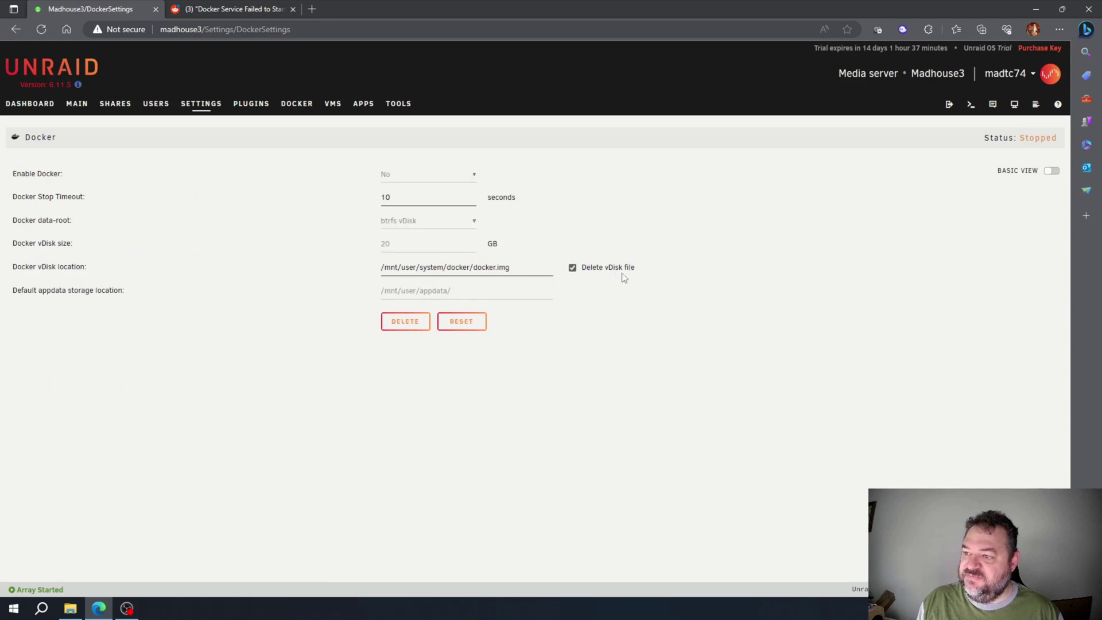
click(400, 322)
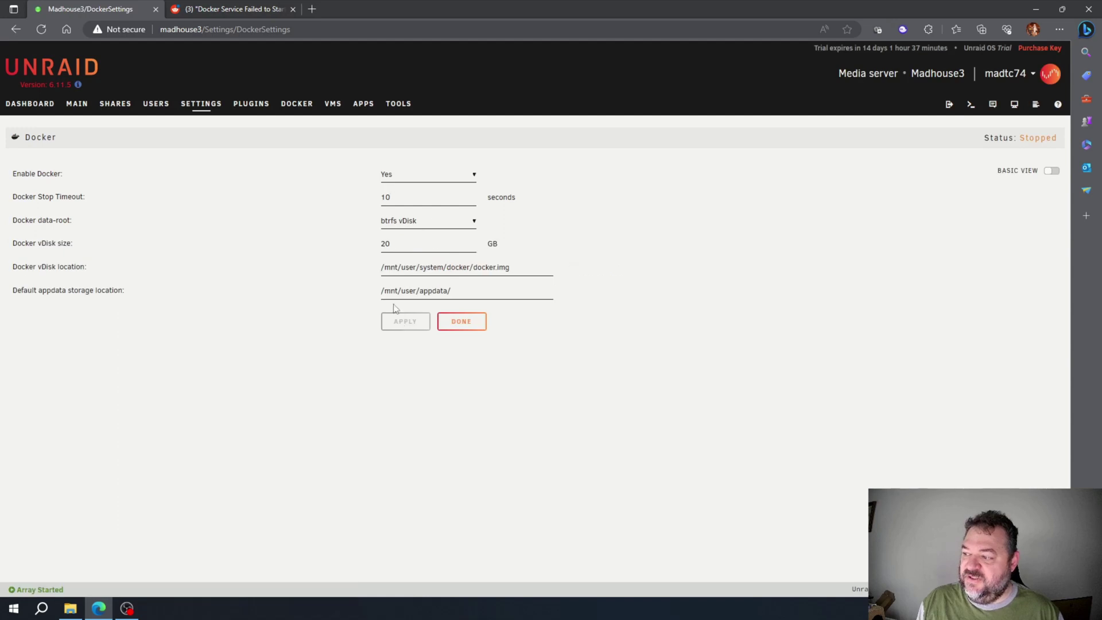
click(460, 324)
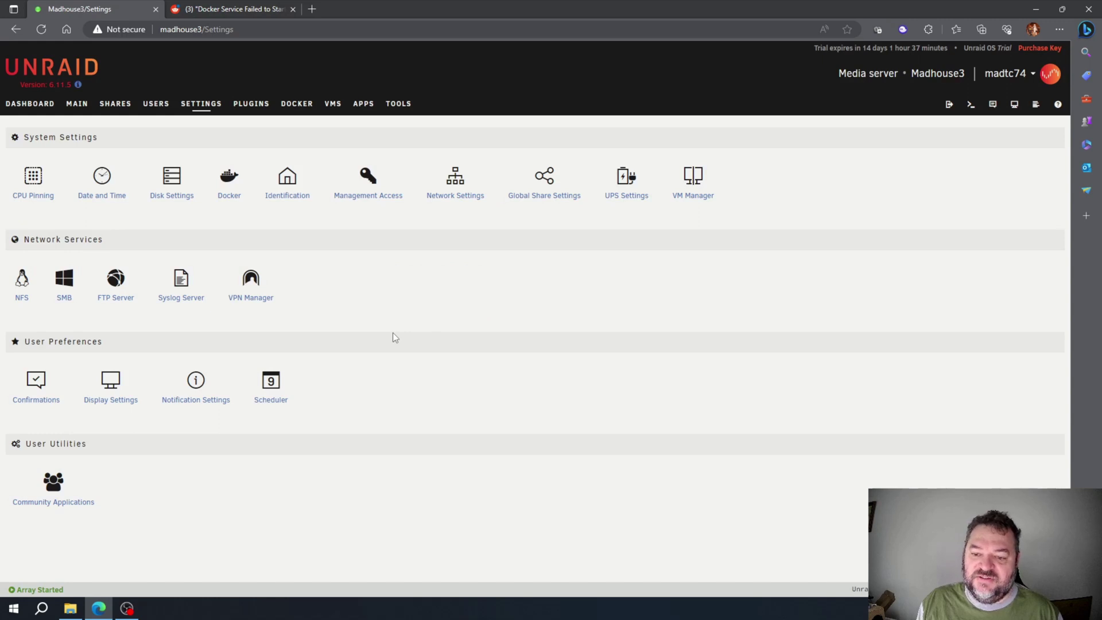
Check that the Docker container list is now empty, then visit Dashboard and Settings
click(296, 103)
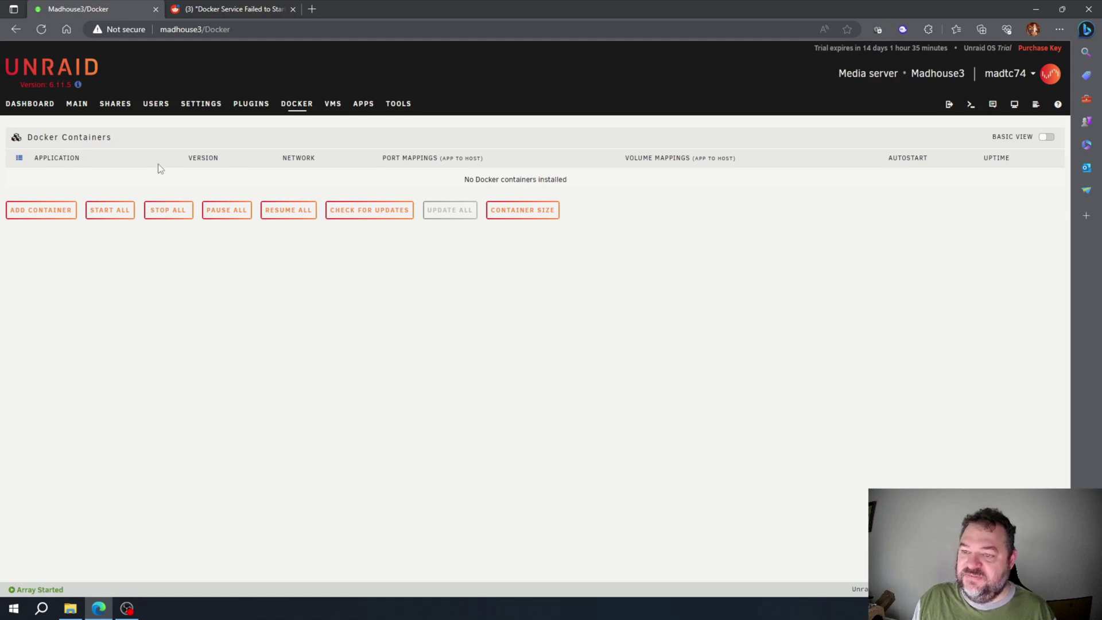
click(34, 105)
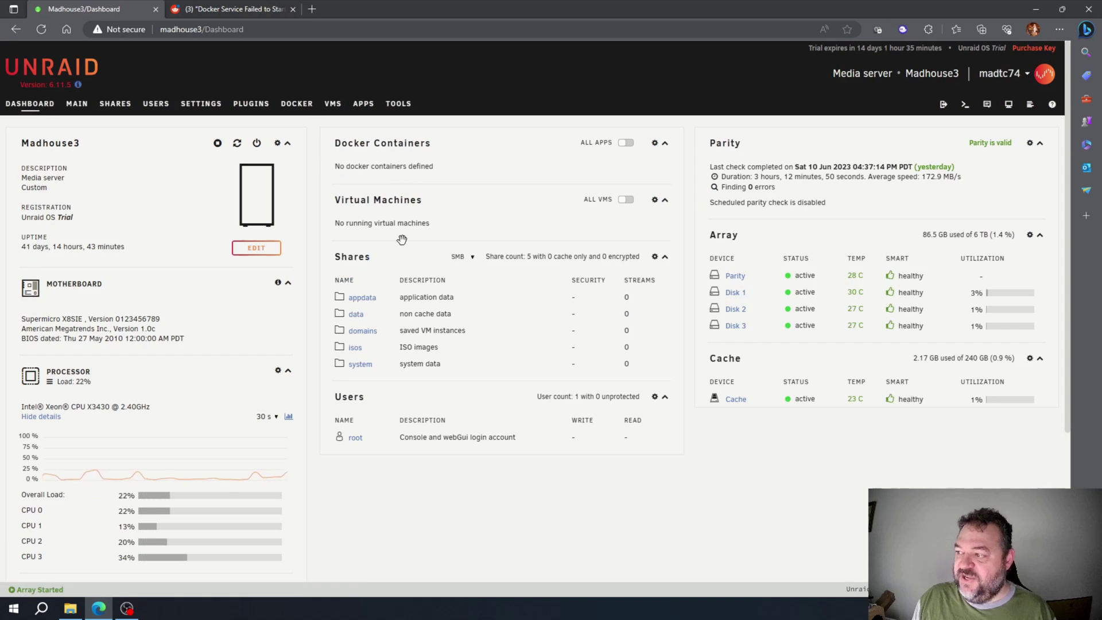
scroll(401, 240, down, 3)
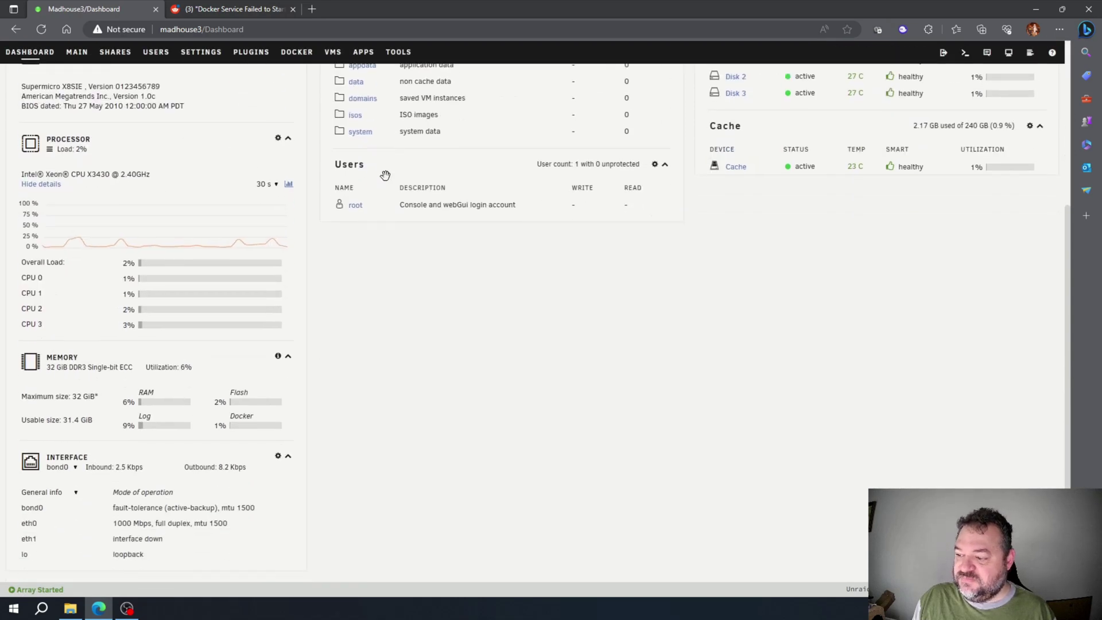
scroll(385, 175, up, 3)
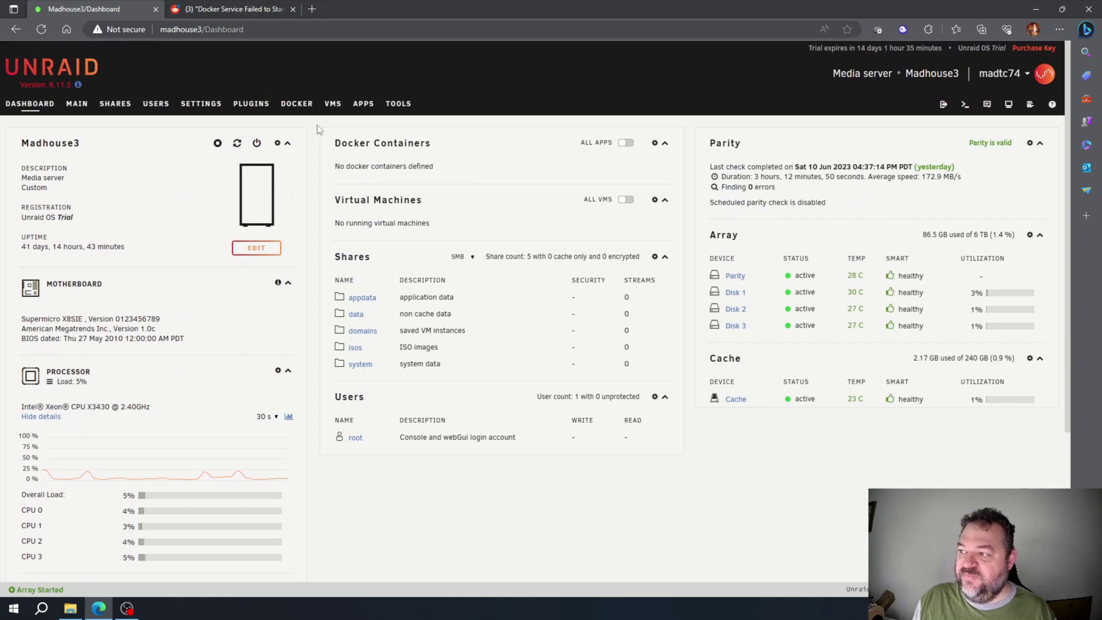
click(202, 108)
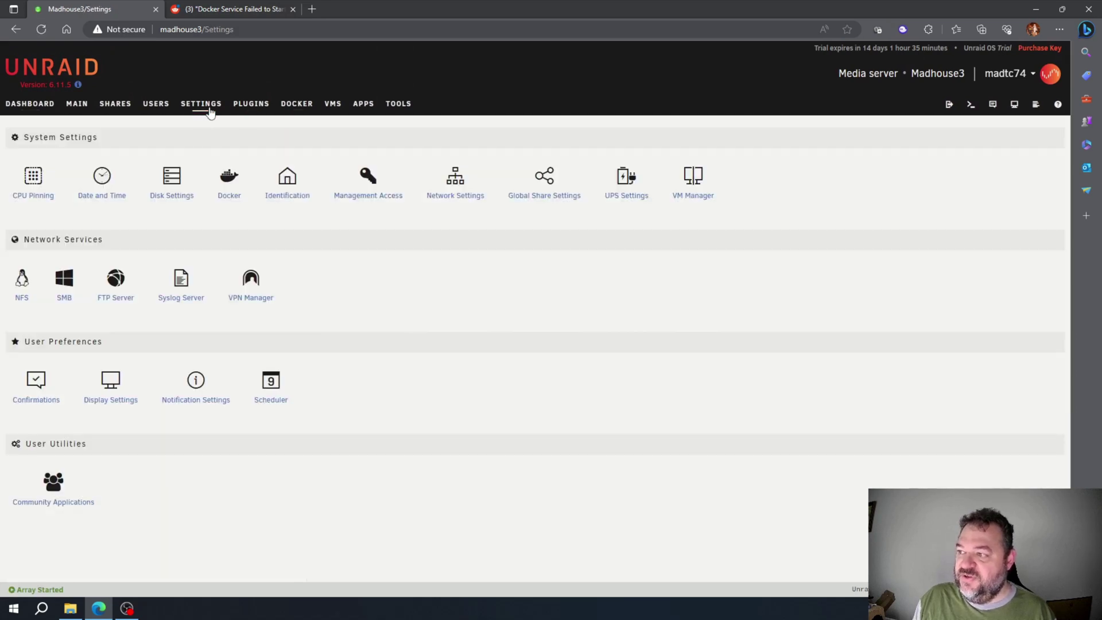
Show Previous Apps in the Apps store, including anaconda3, jupyterlab and Nextcloud
click(359, 109)
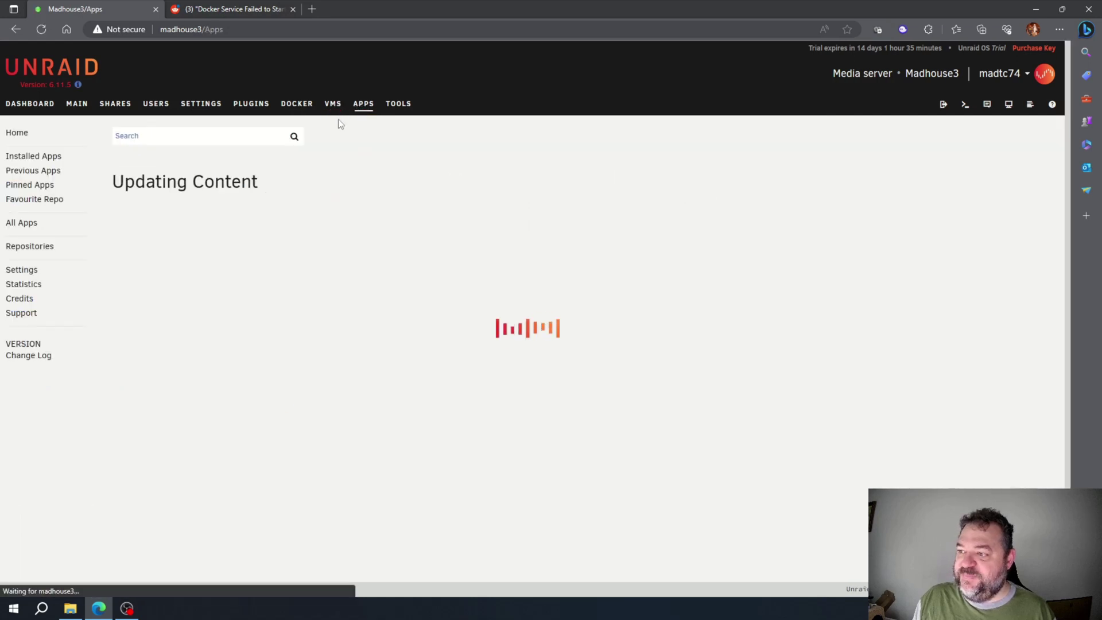
click(32, 172)
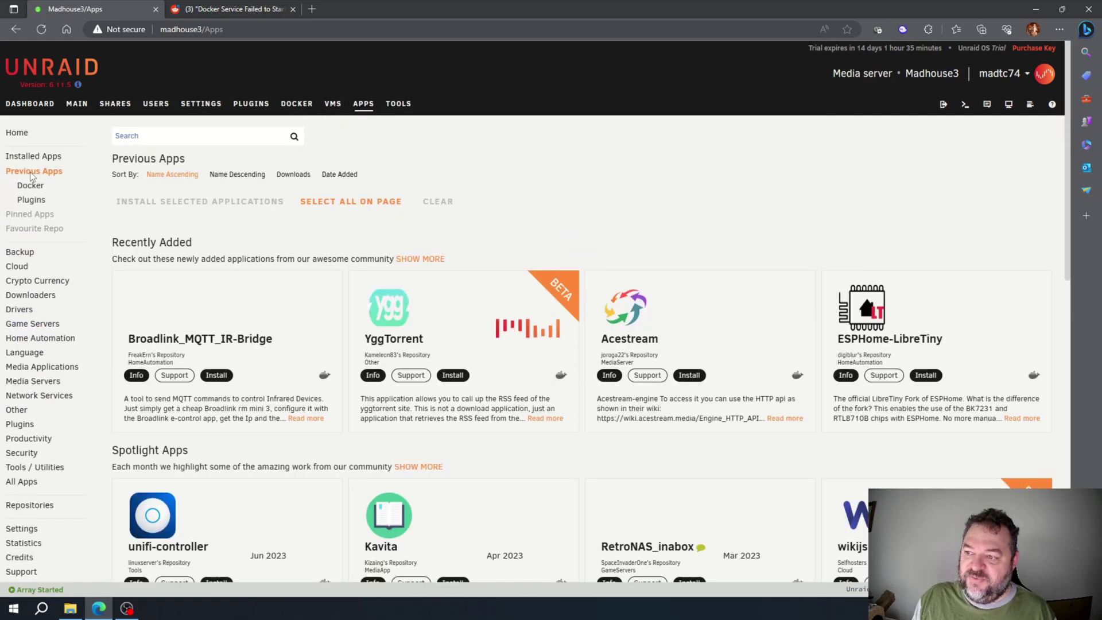
scroll(202, 214, down, 2)
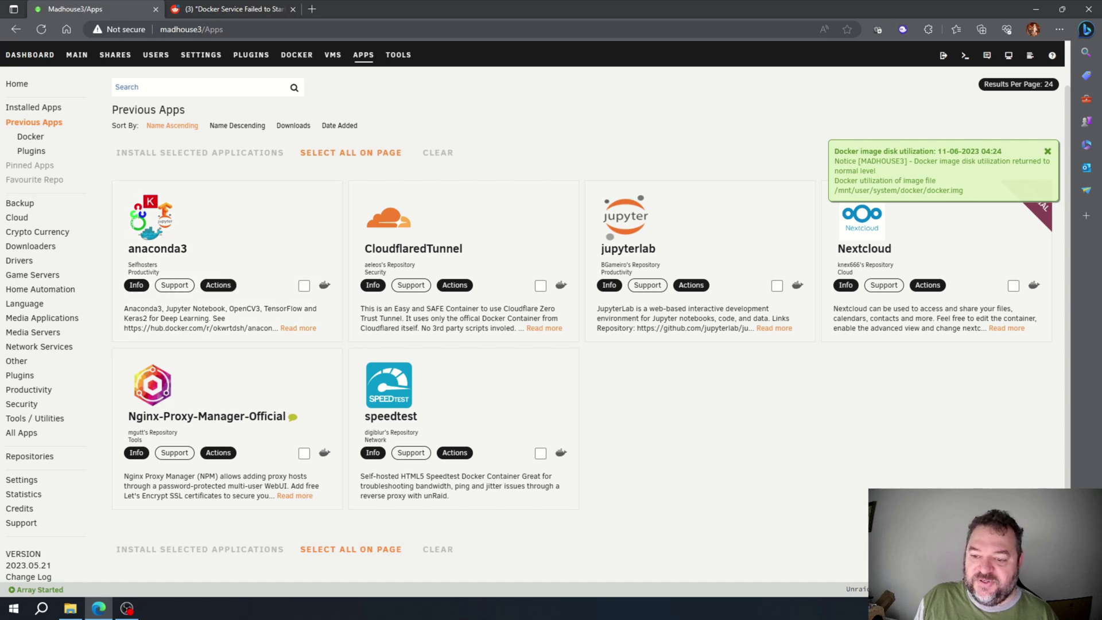
Reinstall anaconda3 from its Actions menu and apply its saved container template
click(218, 285)
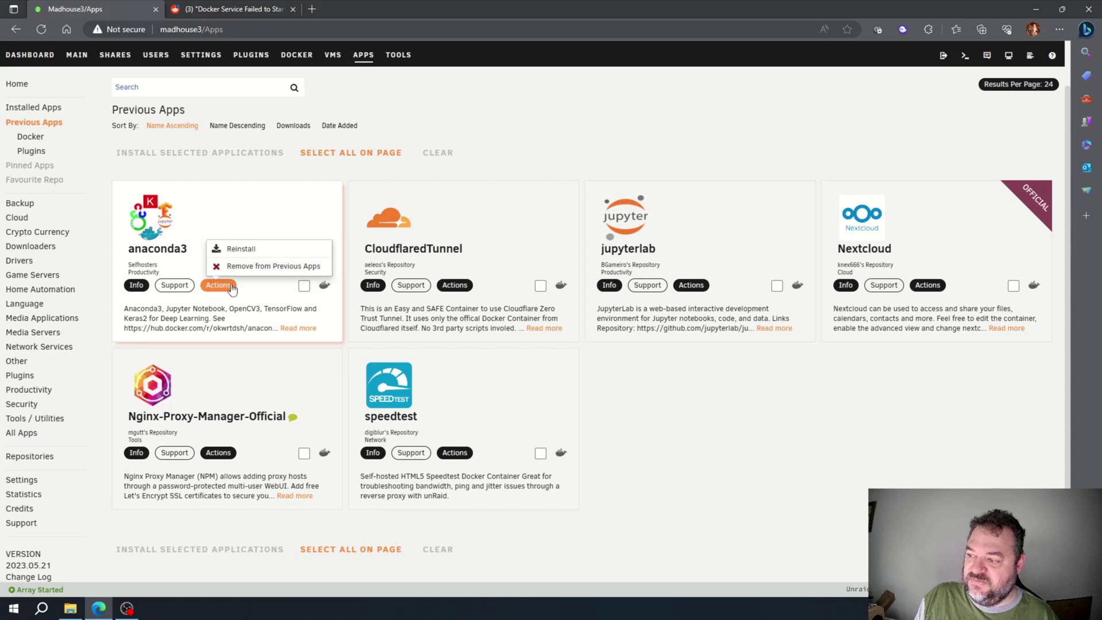
click(229, 251)
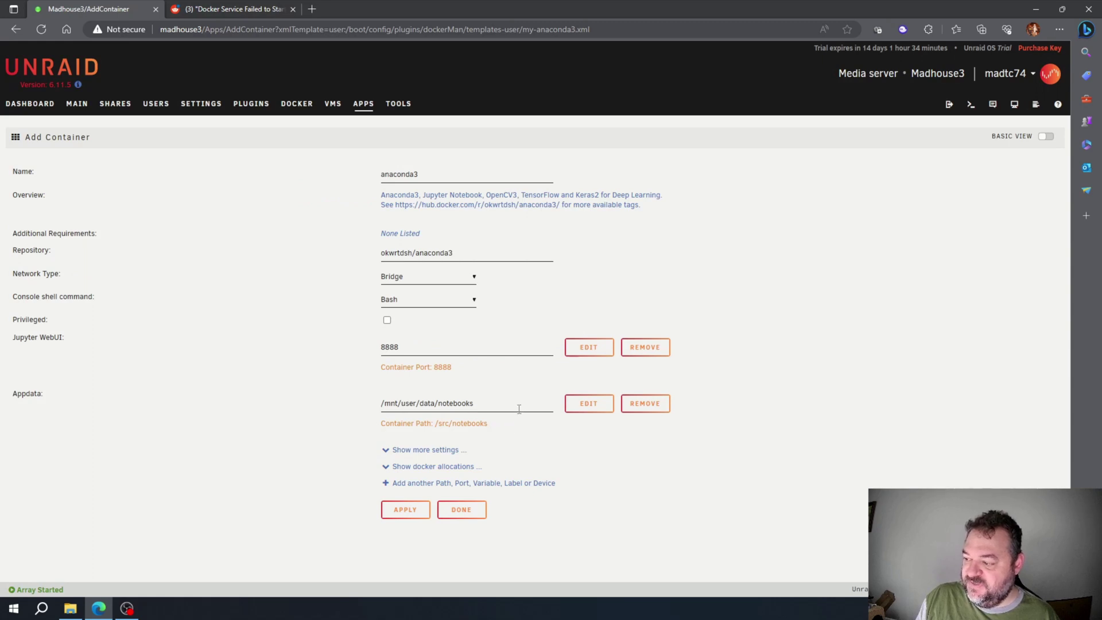
click(405, 510)
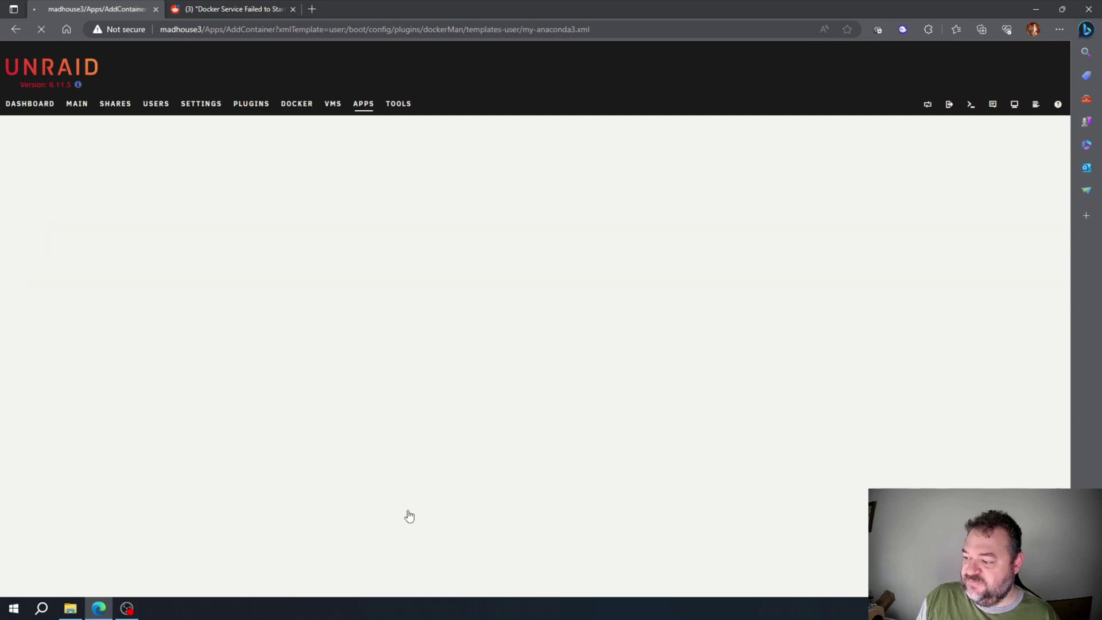